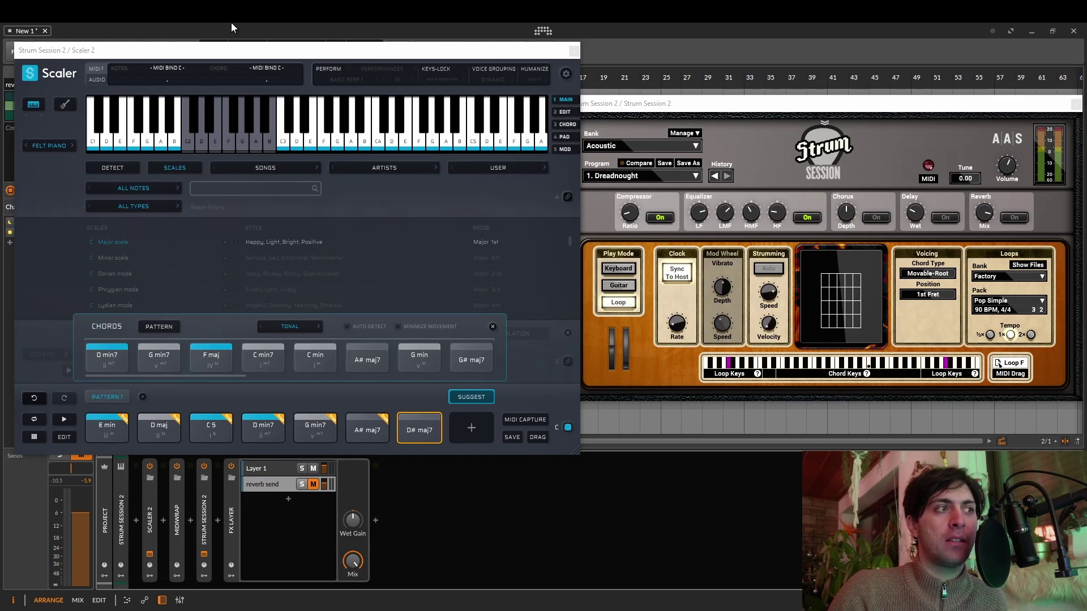
Start playback of the E minor progression and unmute the reverb send layer.
key(space)
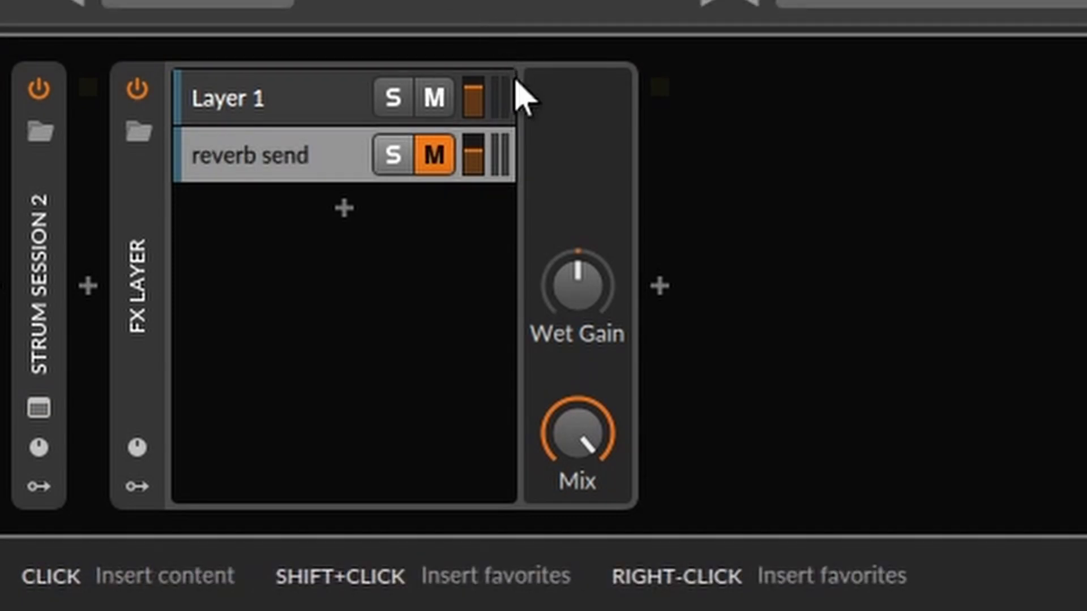
click(437, 154)
Reveal the reverb send's effect chain and open the Spiff and Raum plugin windows.
click(284, 171)
click(709, 407)
click(807, 408)
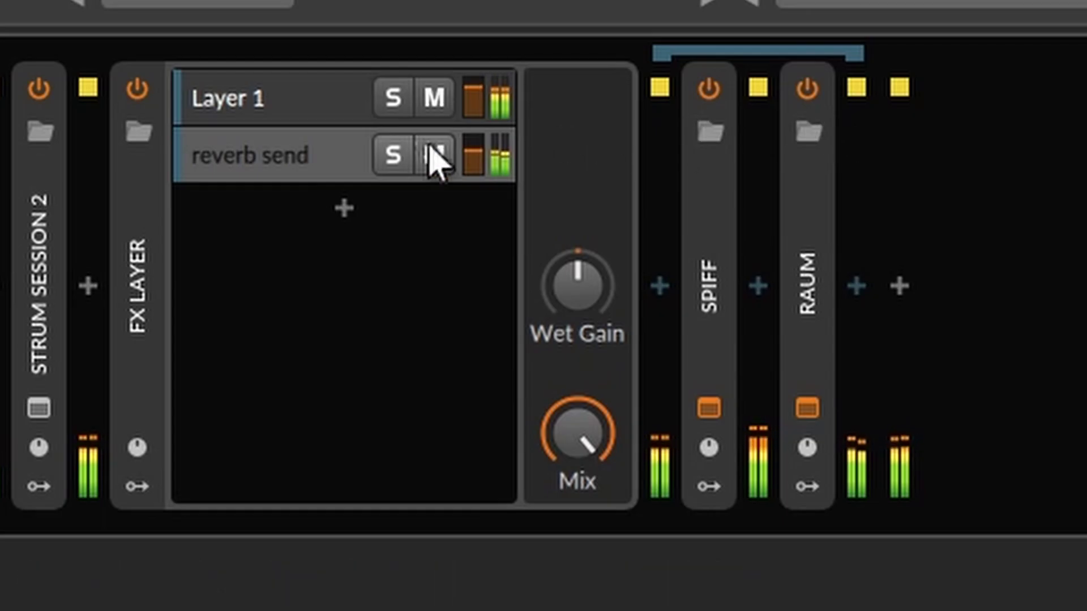
Solo the reverb send, raise its level to -3.4 dB, and open the effect browser after Raum.
click(300, 484)
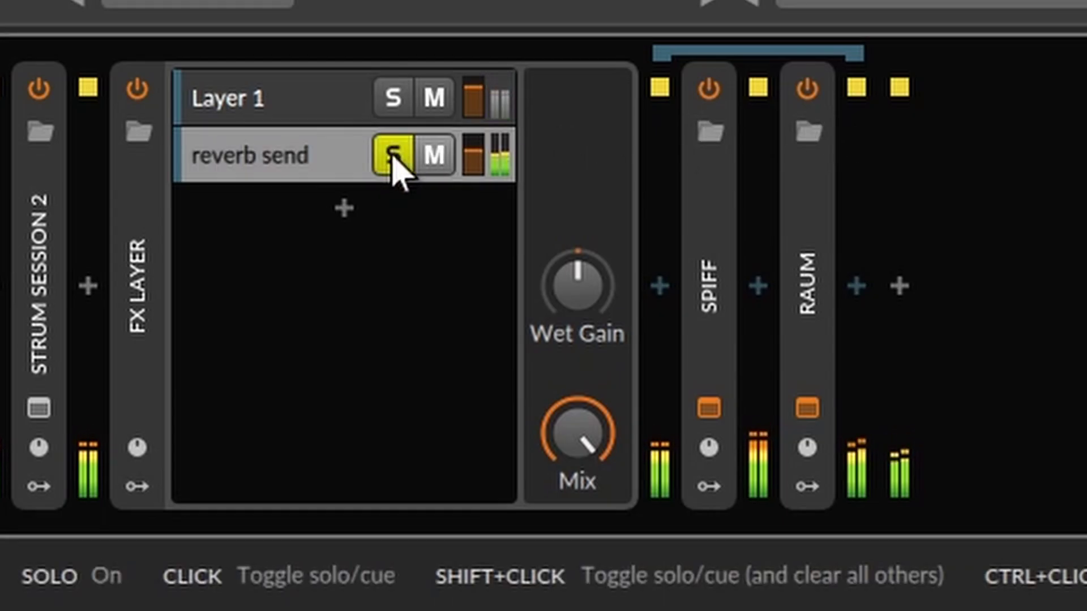
drag(476, 152, 475, 139)
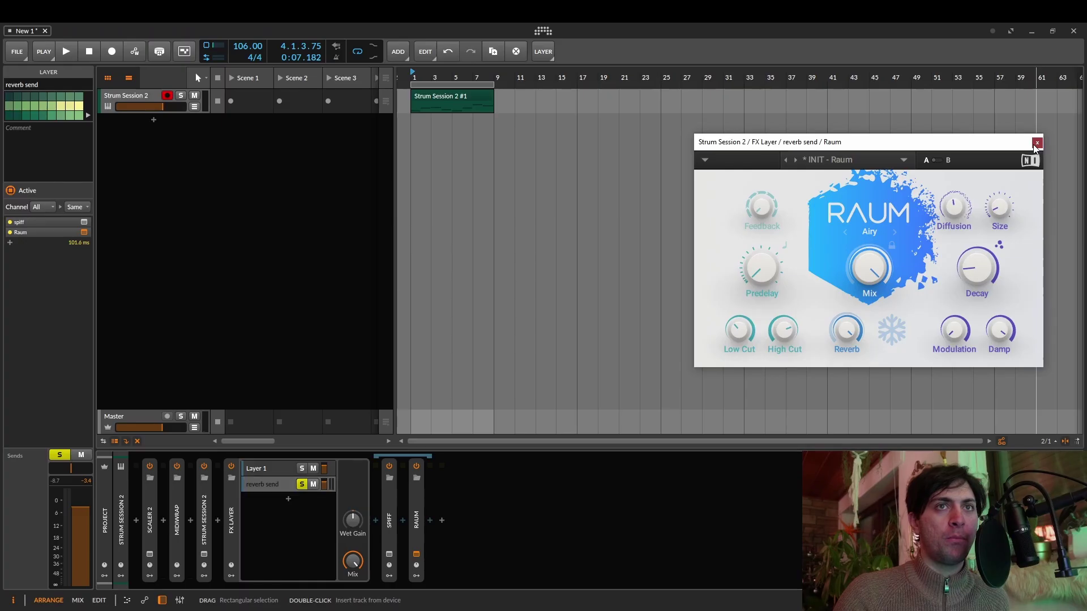
click(429, 522)
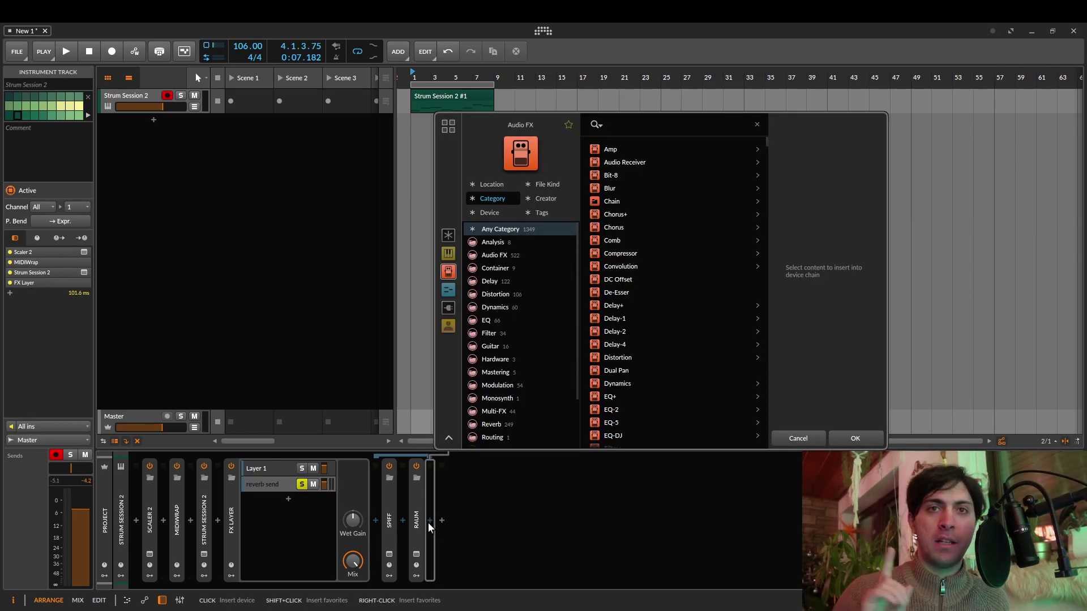
Insert ALLHaas after Raum via an 'al' search and raise its left and right cutoff.
text(all)
key(Return)
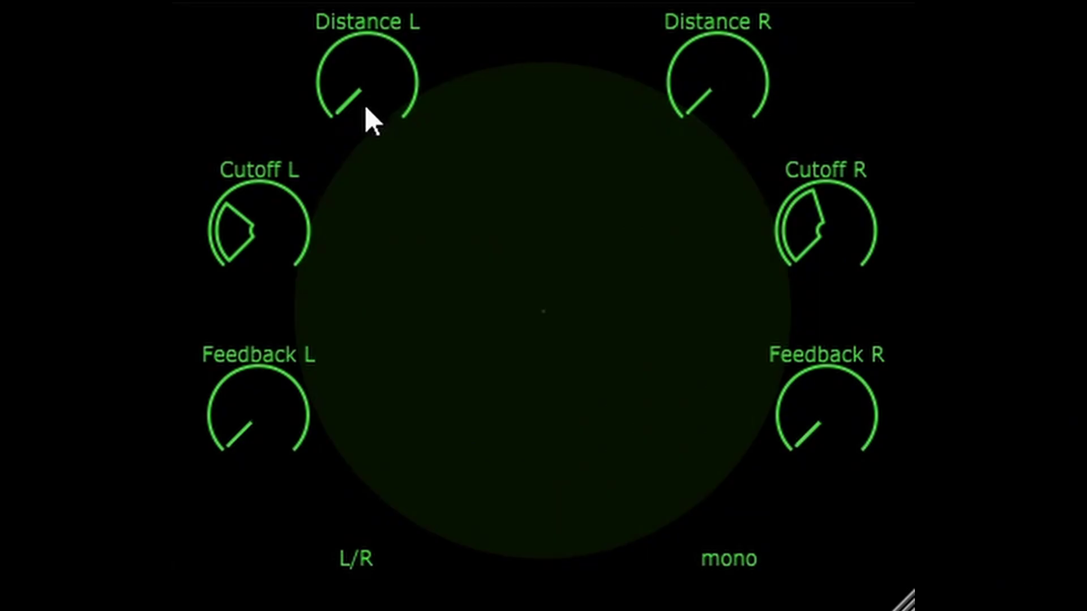
drag(272, 238, 272, 144)
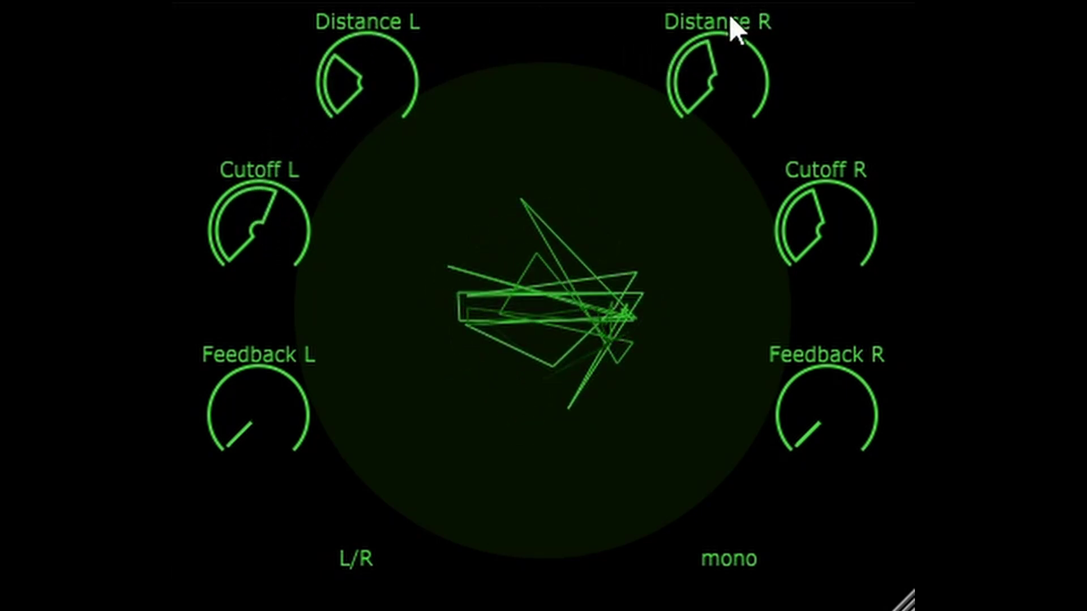
drag(824, 235, 832, 117)
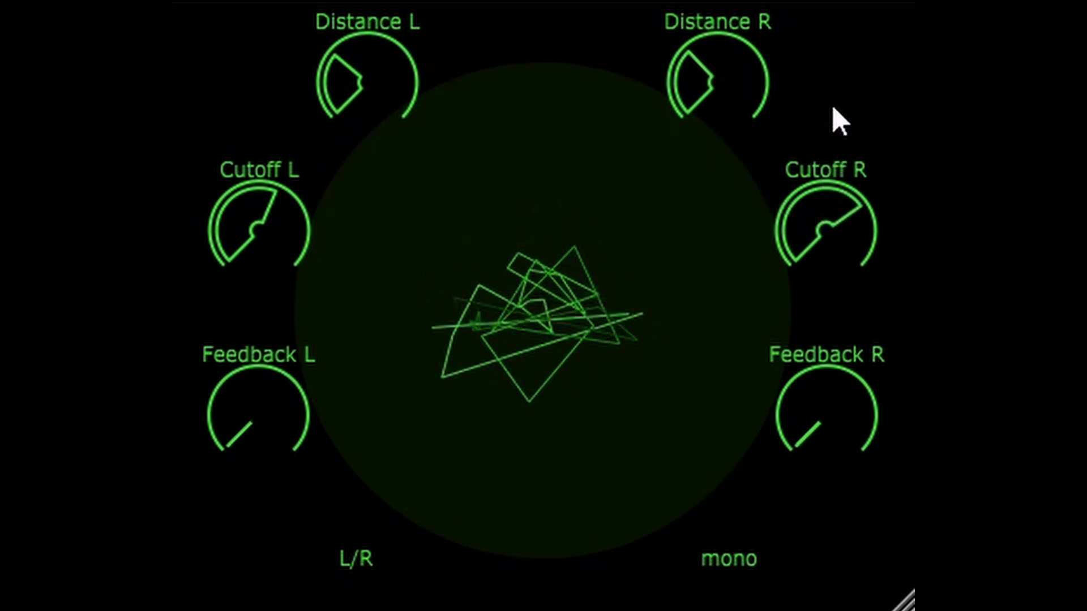
Raise both feedback knobs, ease the left cutoff down slightly, and switch ALLHaas on.
drag(832, 399, 832, 266)
drag(262, 456, 266, 331)
drag(260, 260, 265, 317)
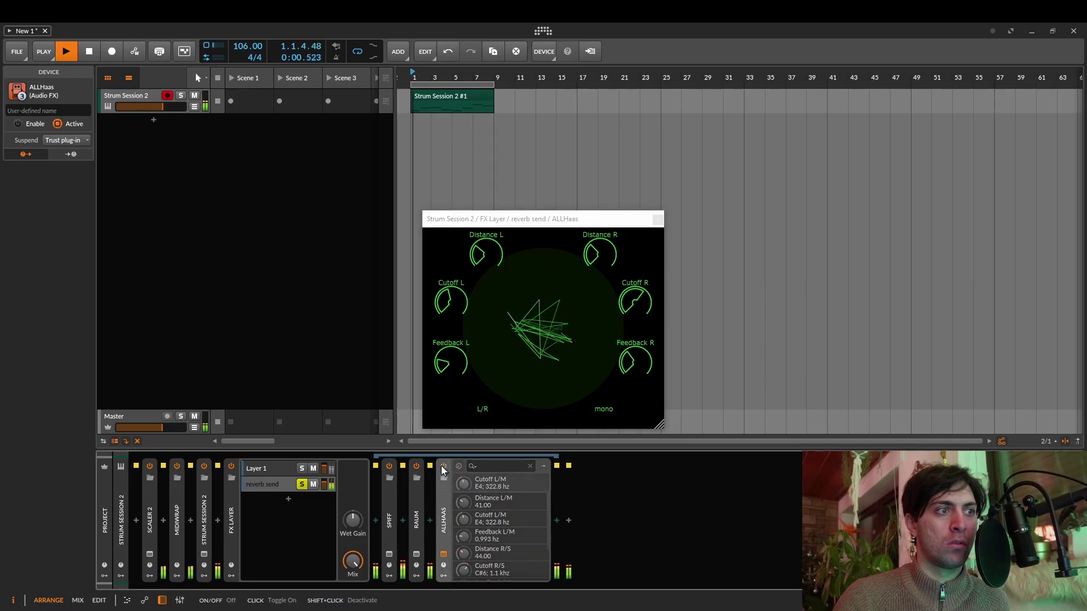
click(442, 468)
Stop playback and start adding an analyzer effect to the chain.
key(space)
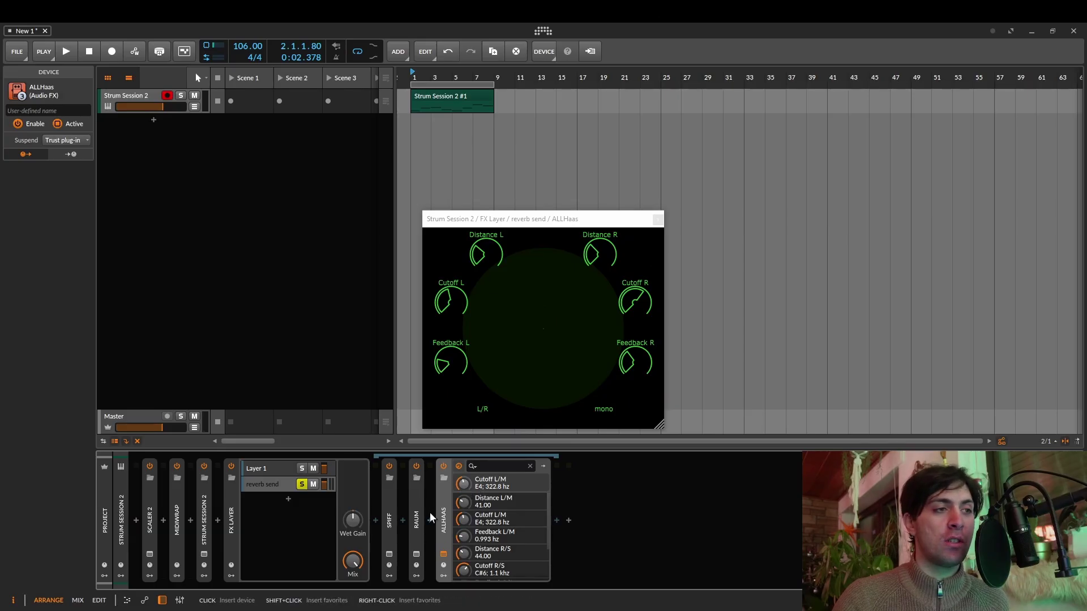
click(430, 521)
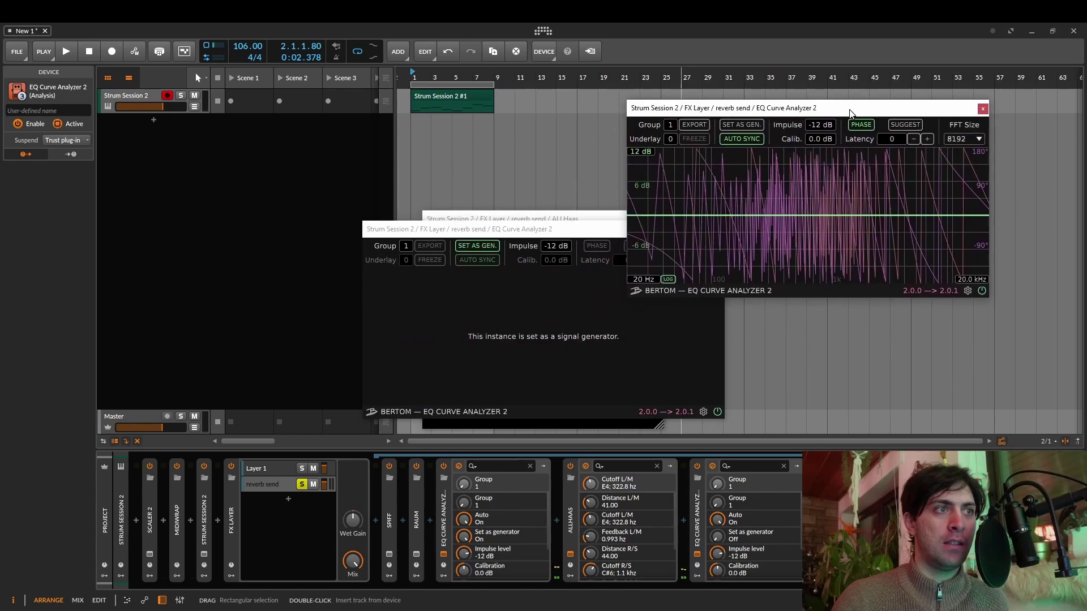
Close the signal-generator analyzer window and move the ALLHaas window up and left.
drag(623, 230, 414, 229)
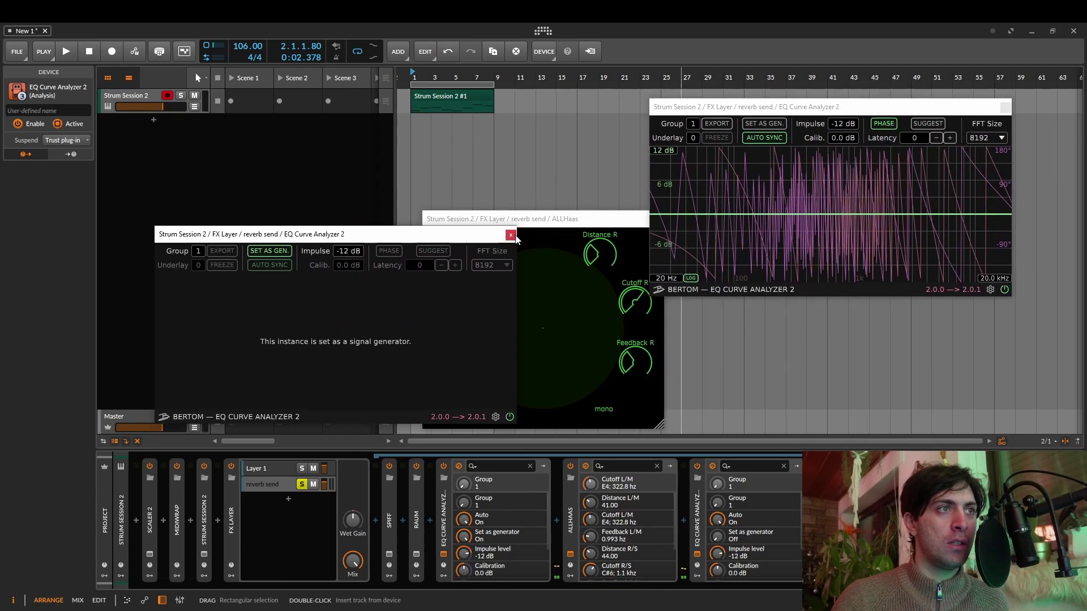
click(513, 230)
drag(525, 224, 426, 194)
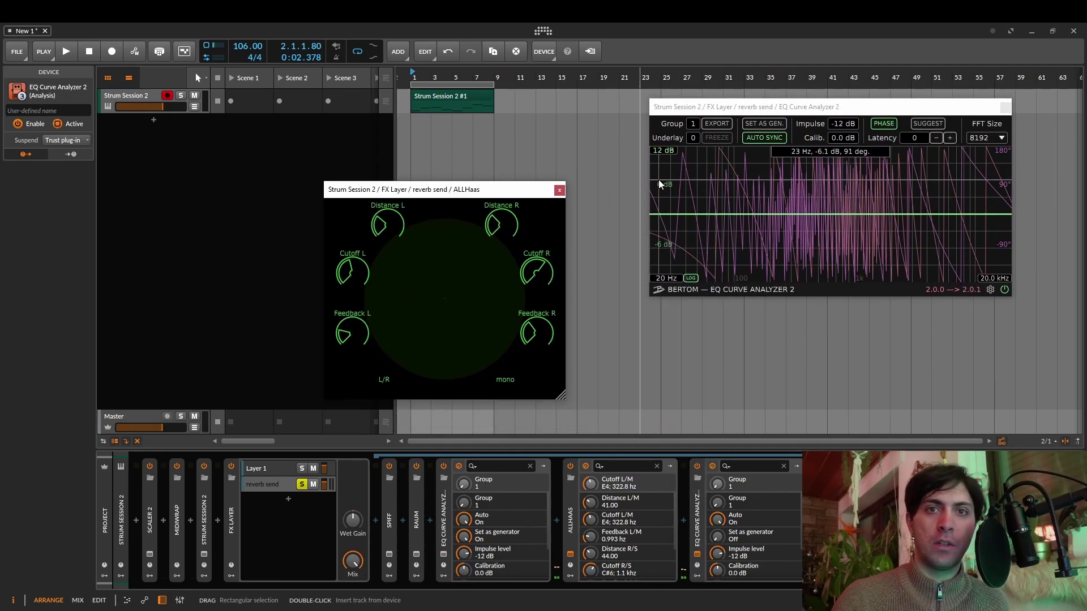
scroll(389, 215, down, 2)
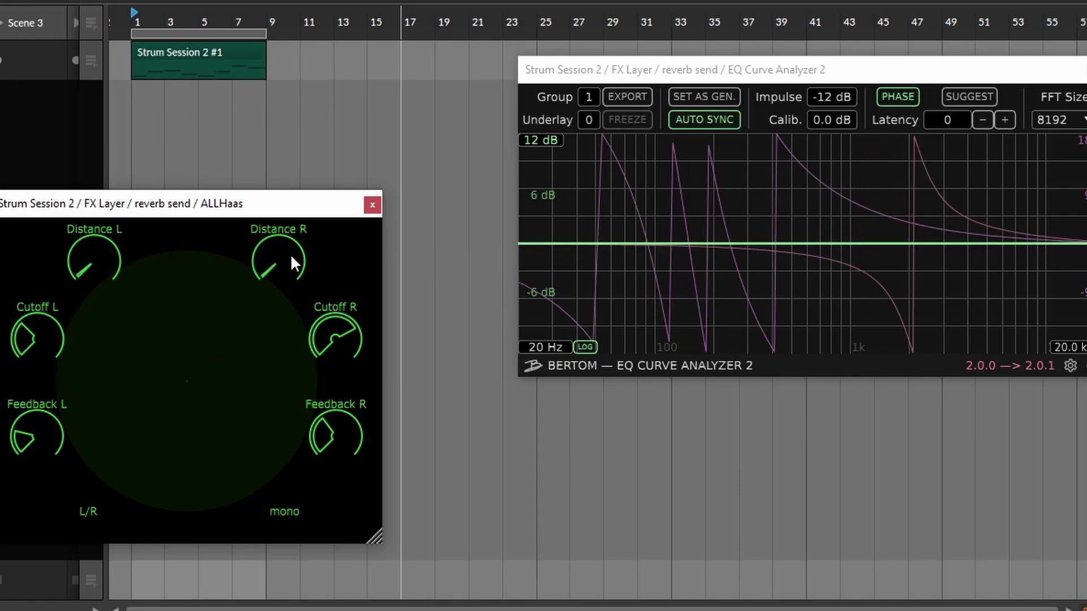
Raise both feedback knobs to about two o'clock, delete both analyzers, and move ALLHaas before the FX Layer.
drag(44, 428, 60, 305)
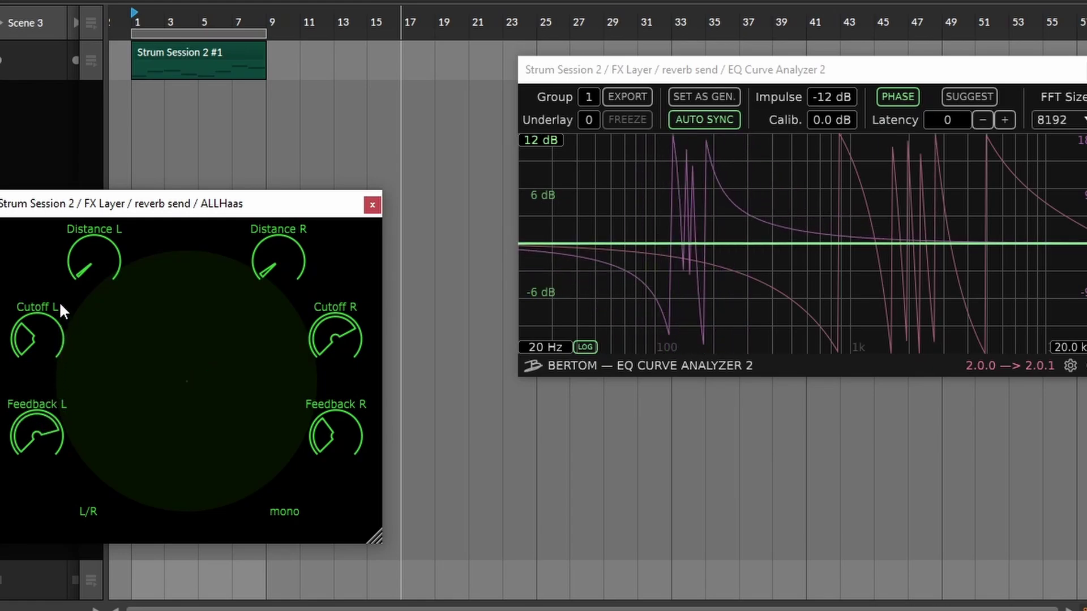
drag(356, 419, 360, 335)
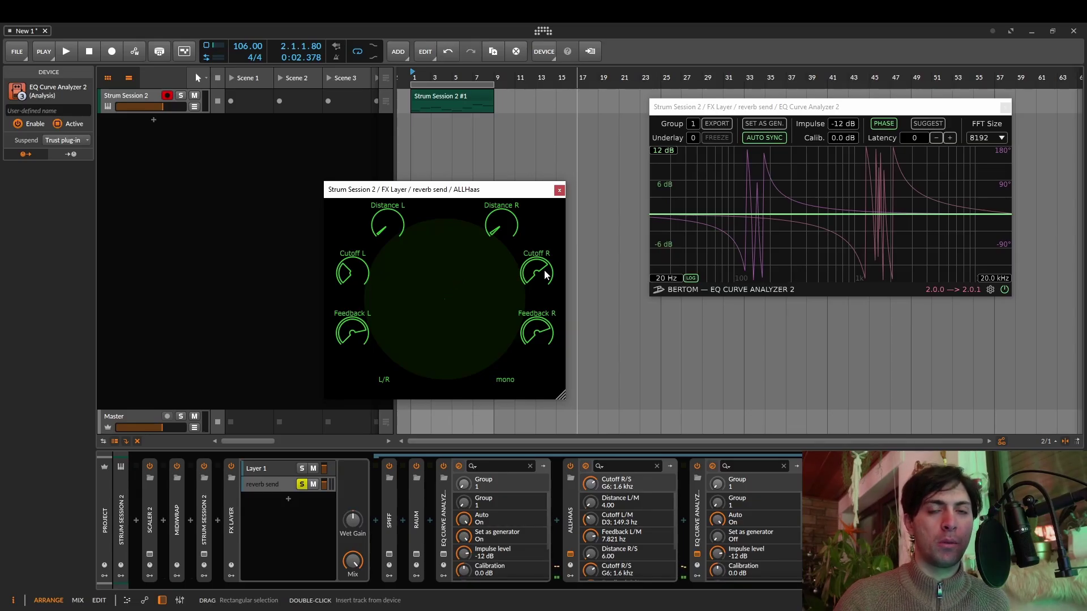
key(Delete)
drag(449, 519, 226, 518)
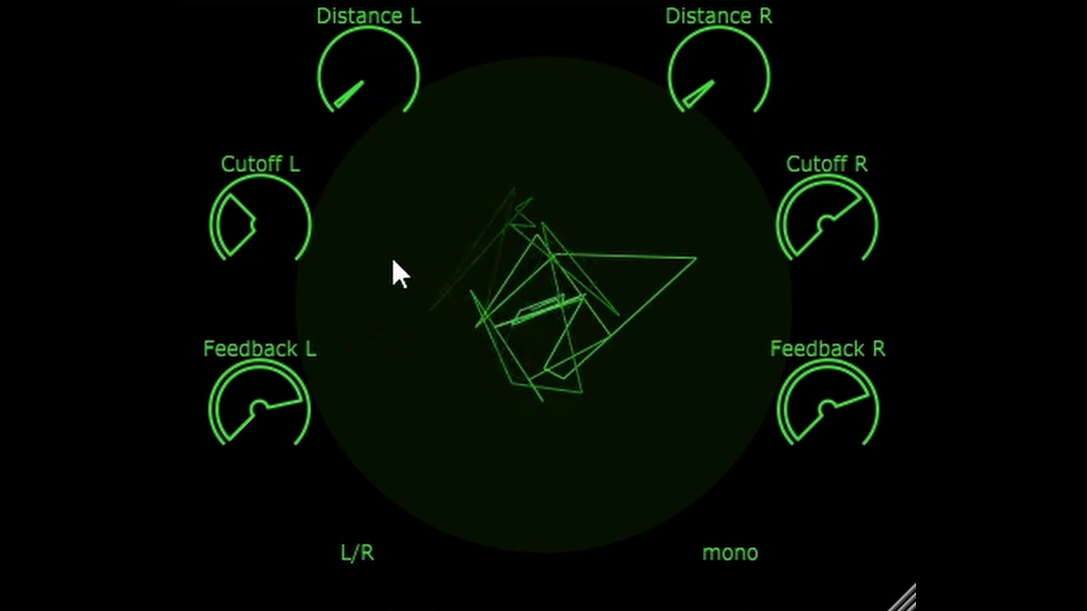
Fine-tune the left and right cutoffs, then compare the output in mono and stereo.
drag(286, 182, 286, 161)
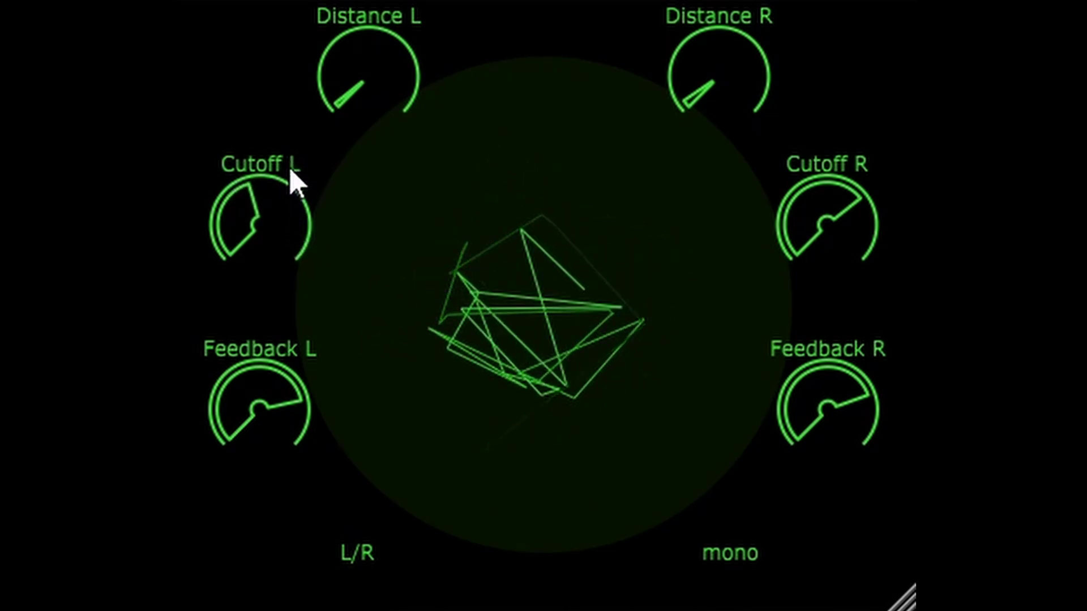
drag(813, 226, 820, 249)
drag(883, 322, 890, 293)
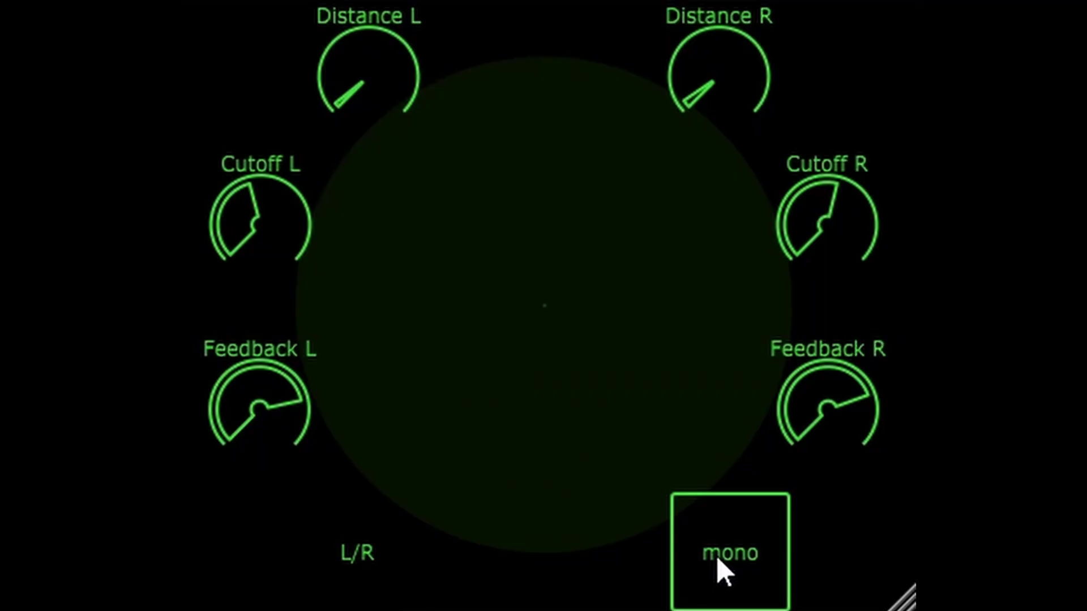
click(718, 567)
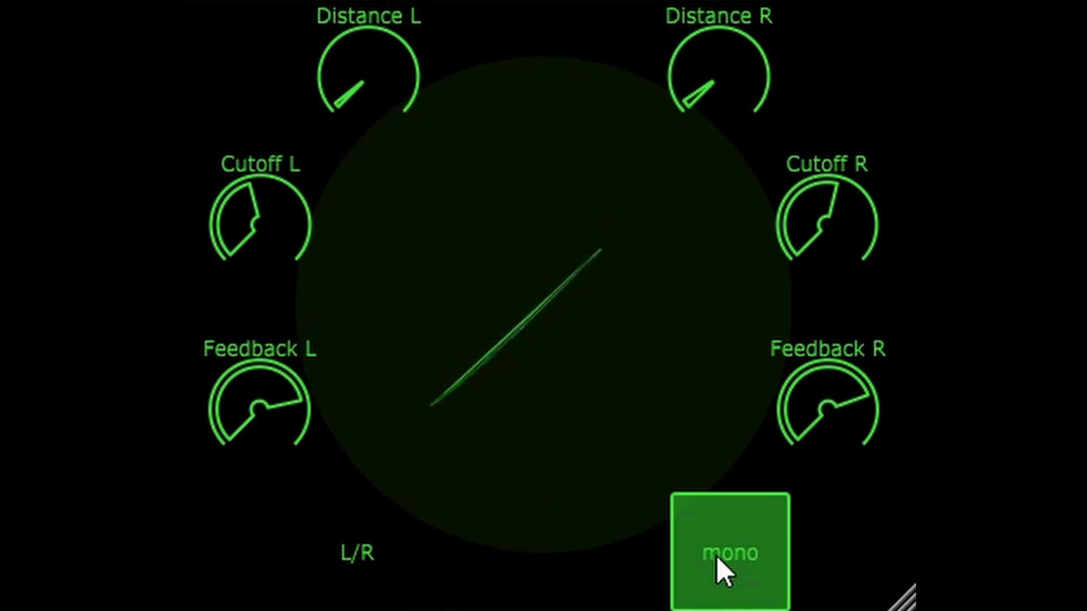
click(718, 566)
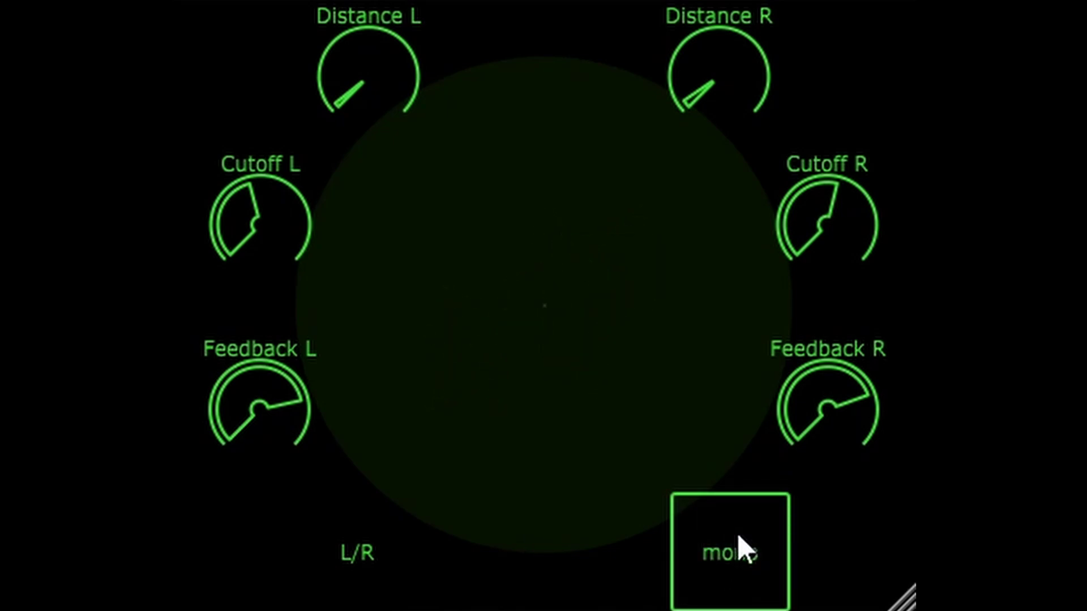
Raise the right cutoff, lower the left cutoff, and collapse the output to mono.
drag(826, 243, 811, 182)
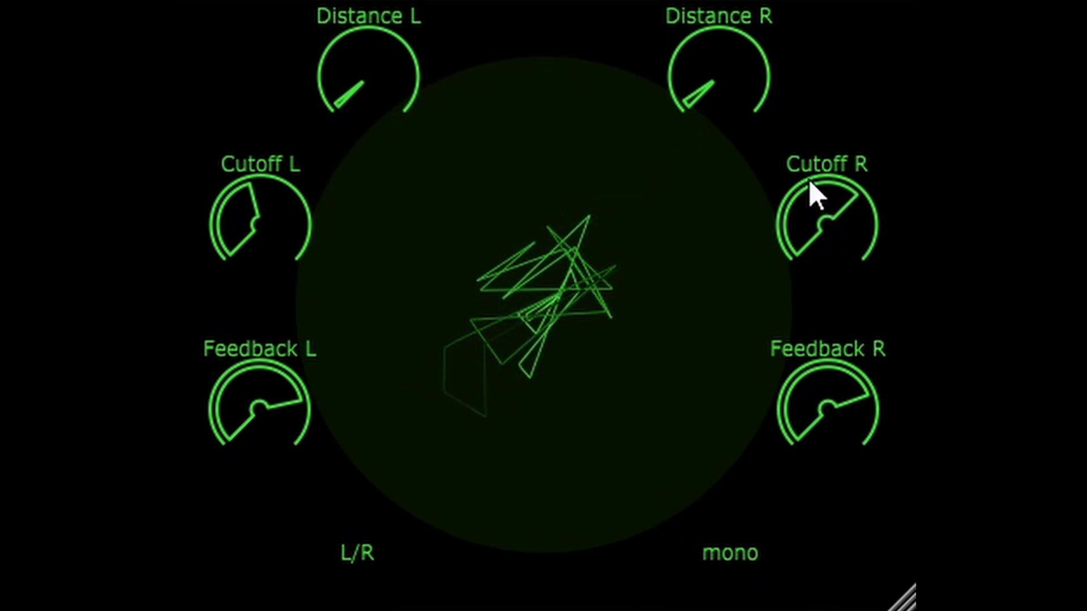
drag(264, 189, 267, 242)
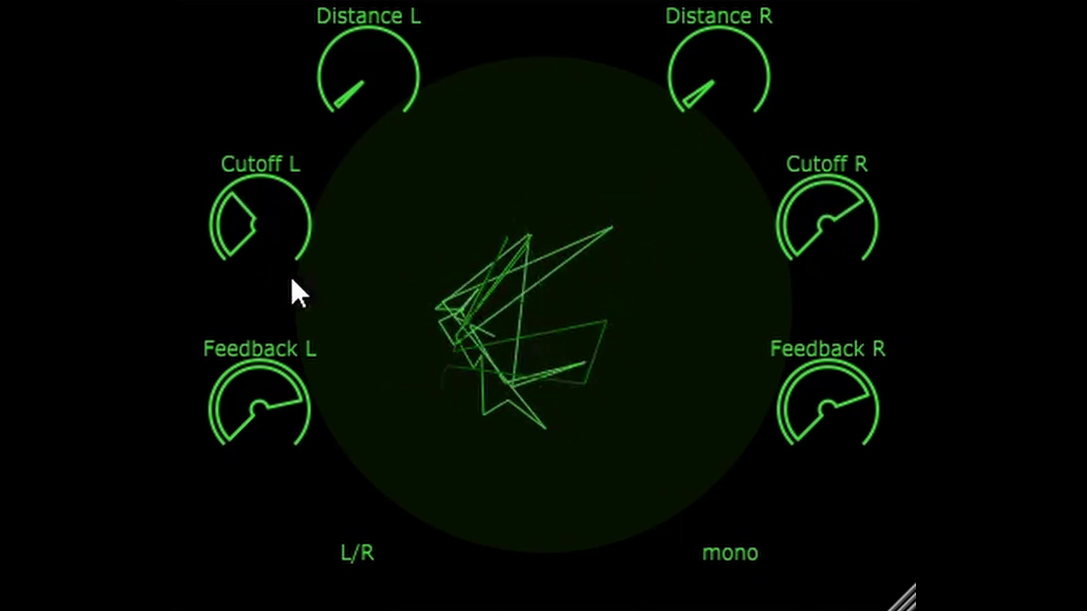
click(758, 593)
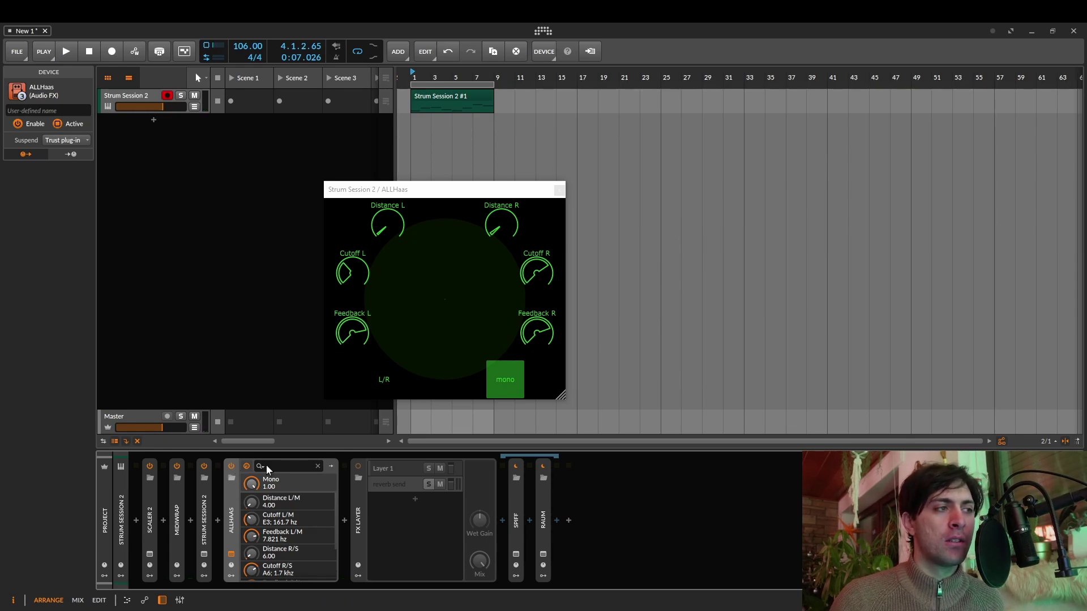
Turn mono off, move ALLHaas into the reverb send after Raum, then re-enable mono.
click(510, 382)
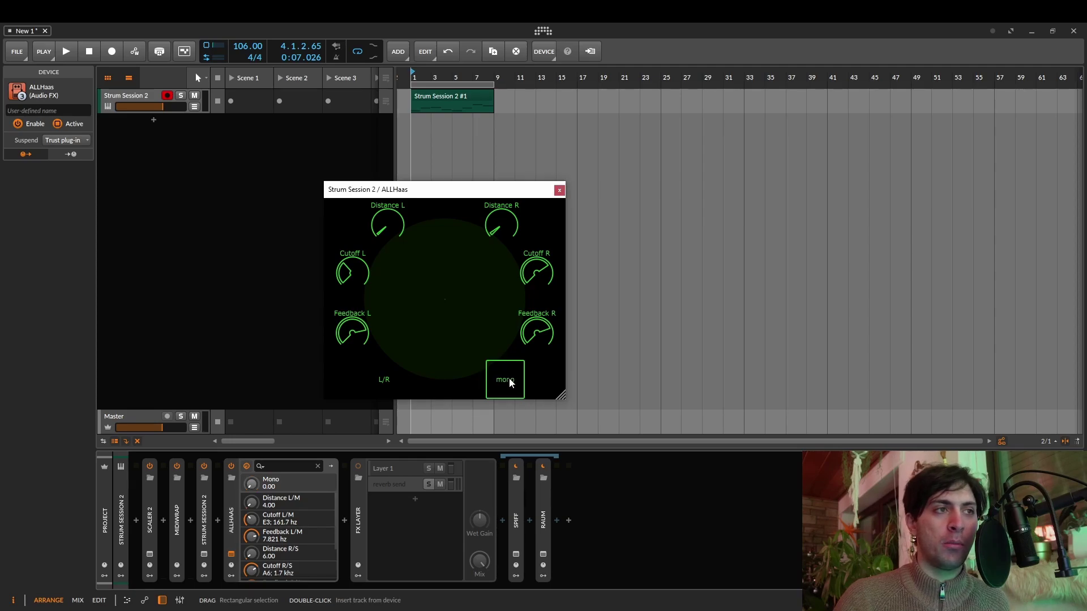
click(359, 494)
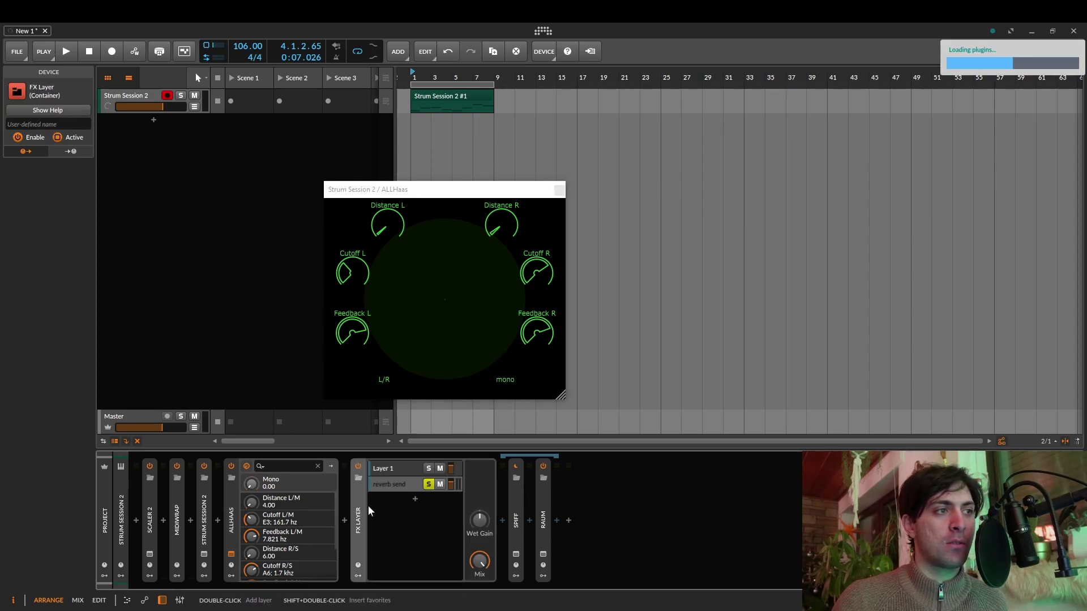
drag(231, 520, 547, 513)
drag(622, 517, 624, 517)
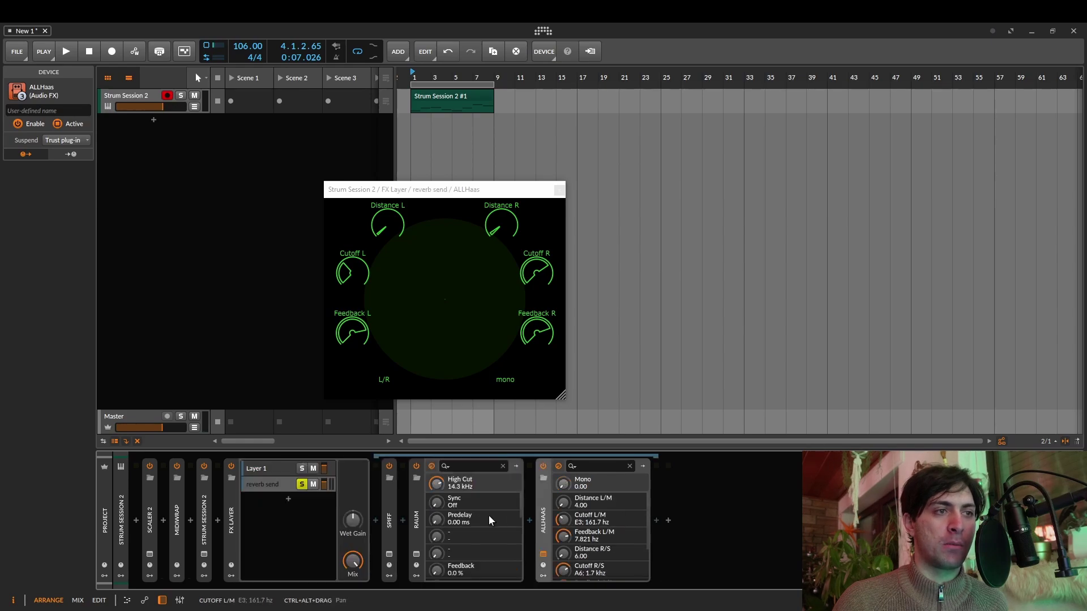
click(414, 523)
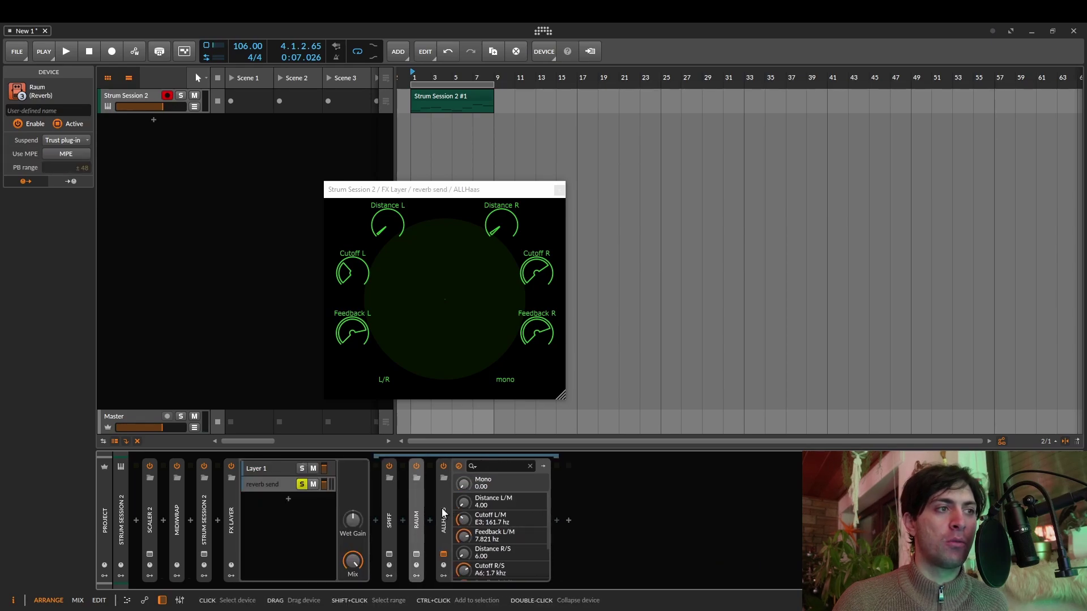
click(441, 512)
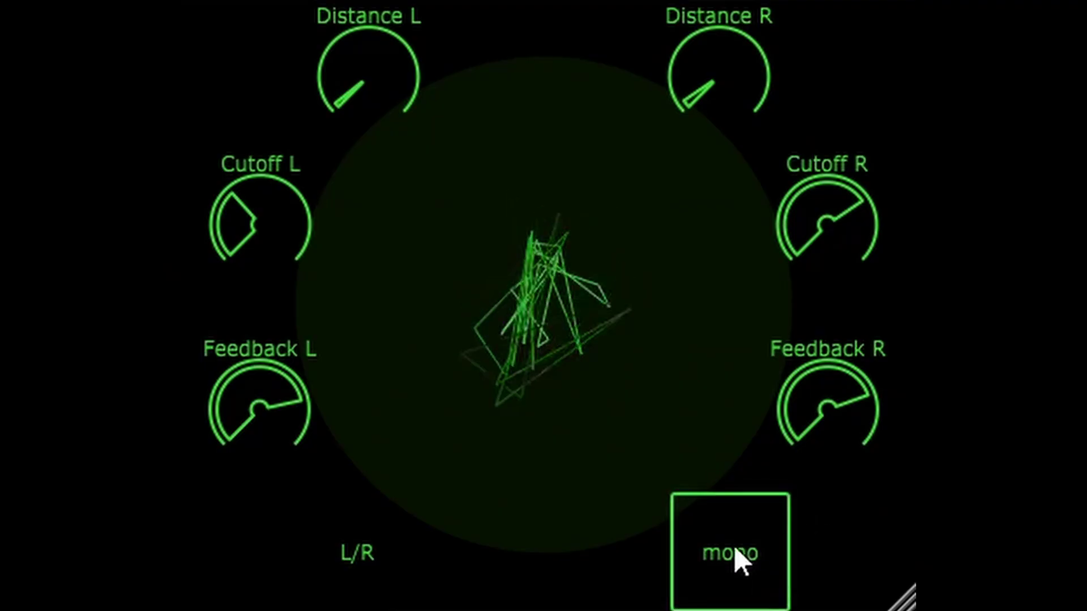
click(506, 378)
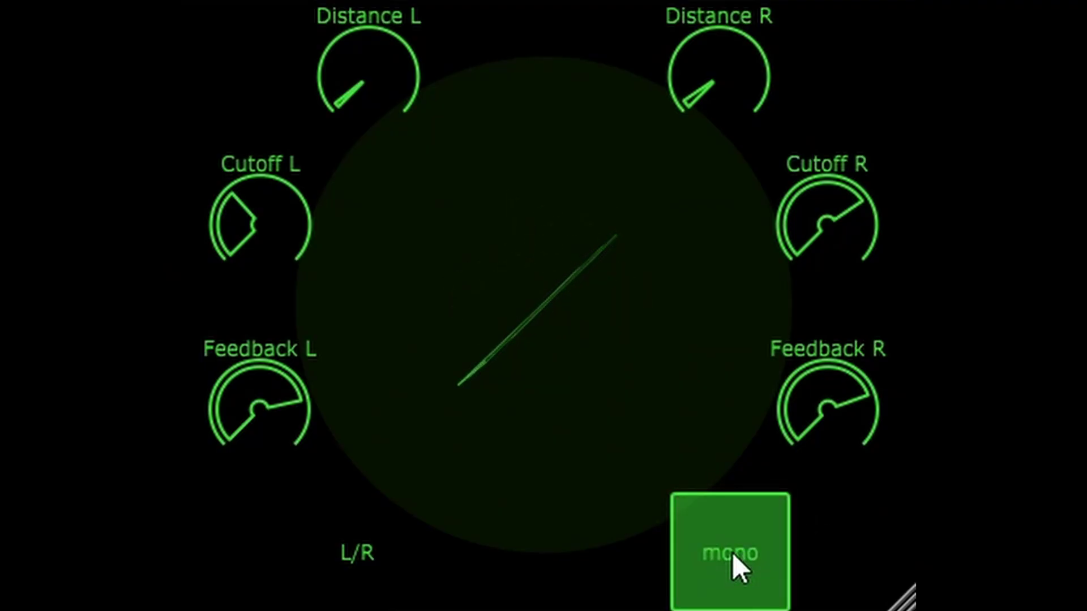
Compare mono against stereo, then switch ALLHaas from L/R to M/S processing.
click(732, 552)
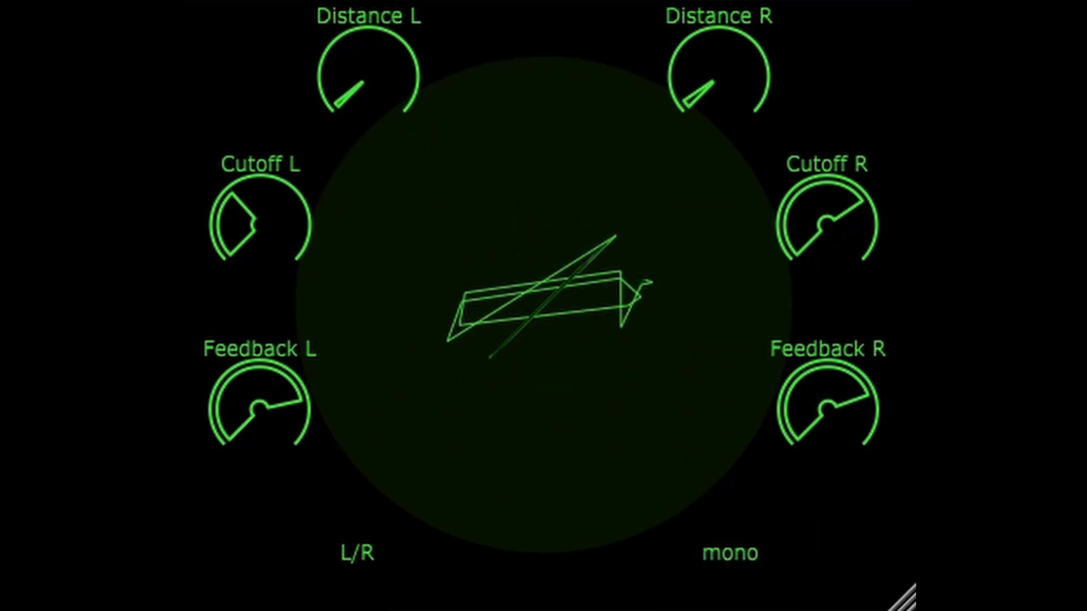
click(745, 569)
click(745, 566)
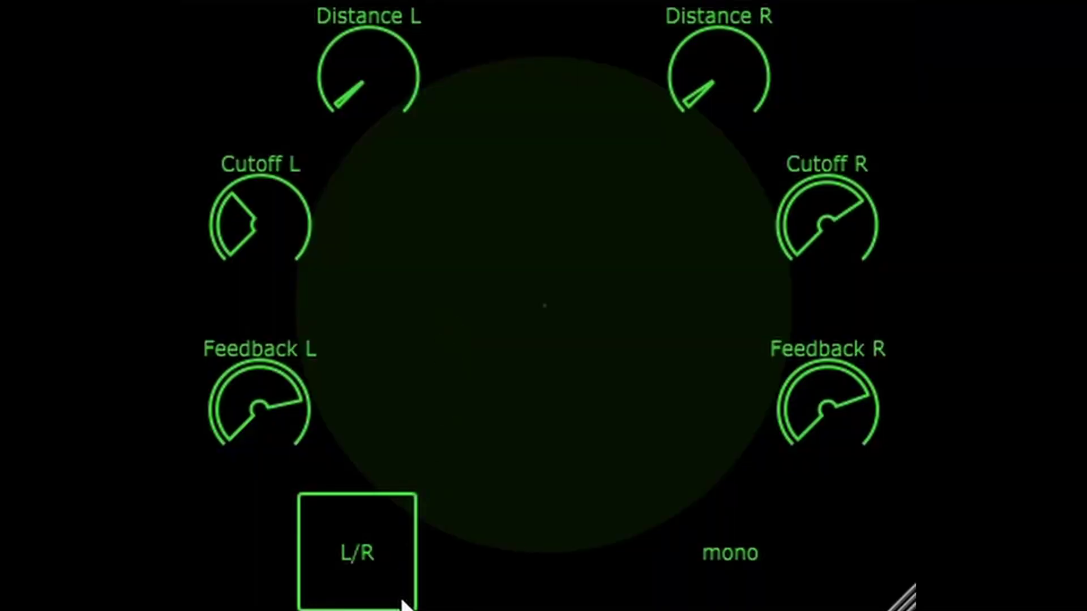
click(357, 558)
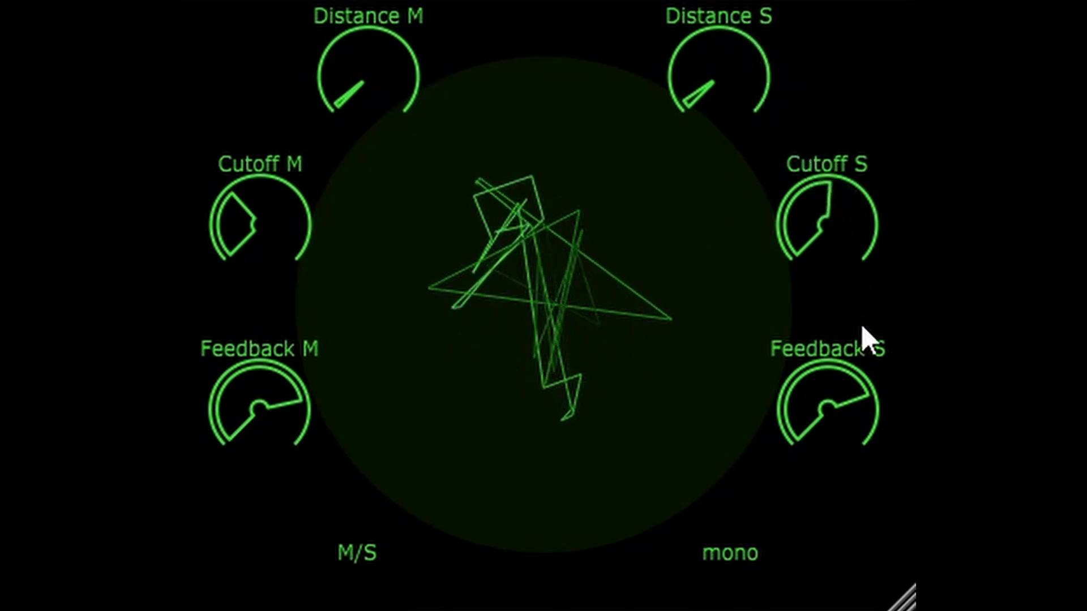
Raise side distance and cutoff, lower side and mid feedback, adjust mid cutoff, then turn mono off.
drag(761, 99, 743, 22)
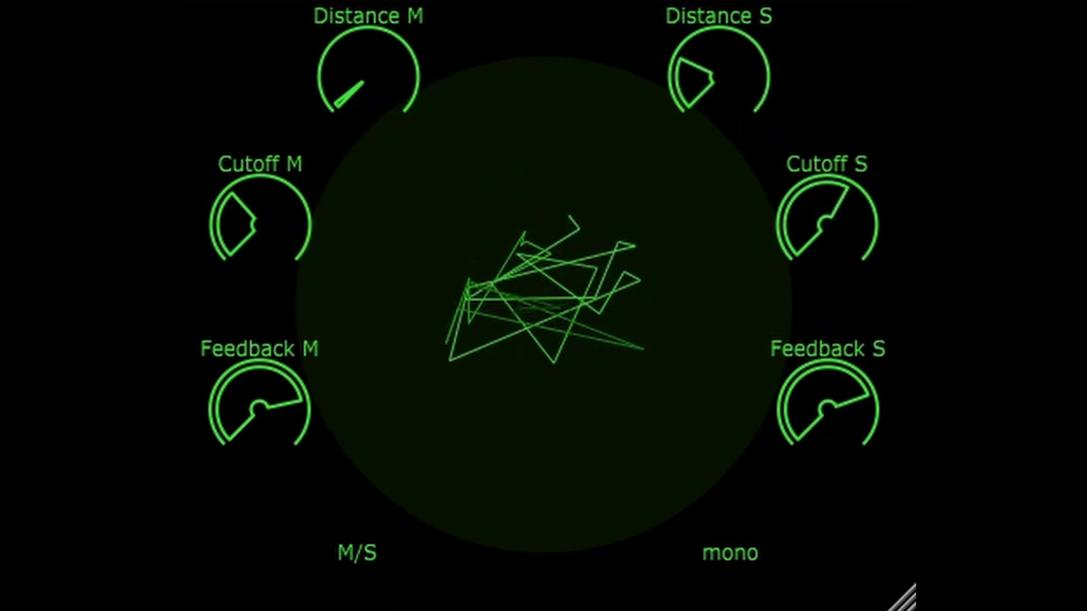
drag(828, 233, 835, 216)
drag(840, 419, 851, 448)
drag(282, 234, 291, 263)
drag(280, 391, 274, 453)
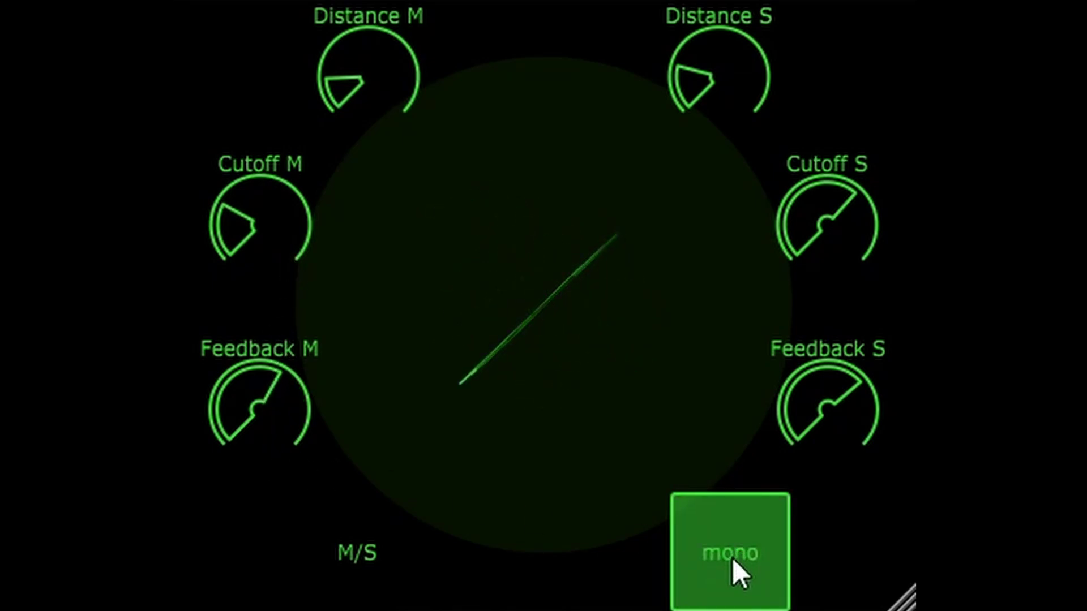
mouse_move(260, 250)
mouse_down()
mouse_move(255, 182)
mouse_move(253, 253)
mouse_up()
click(728, 533)
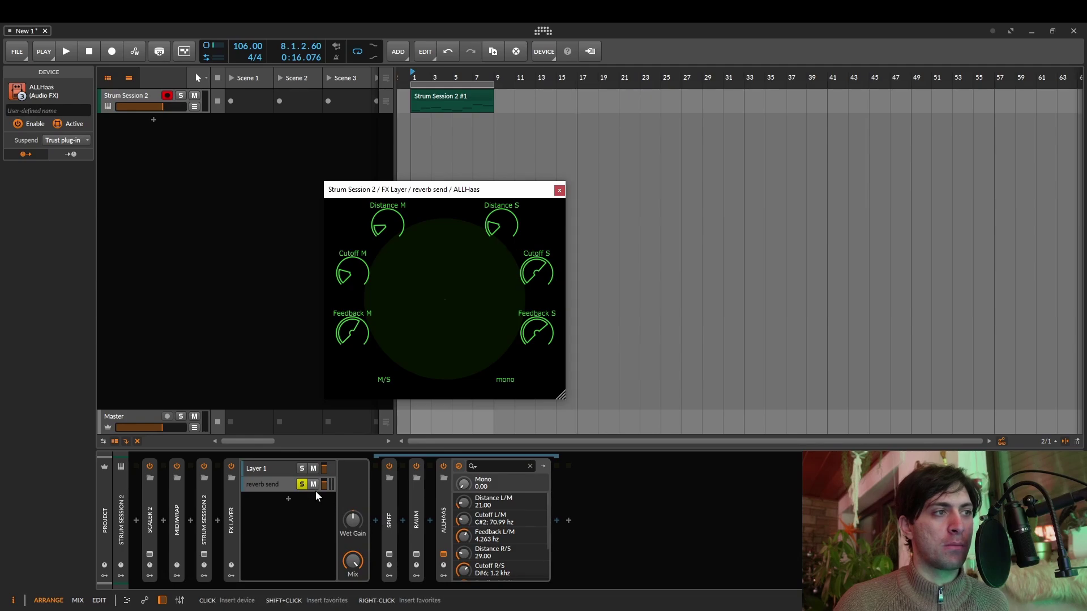
Unsolo the reverb send and play the mix with ALLHaas bypassed, then re-enabled, before stopping.
click(302, 484)
key(space)
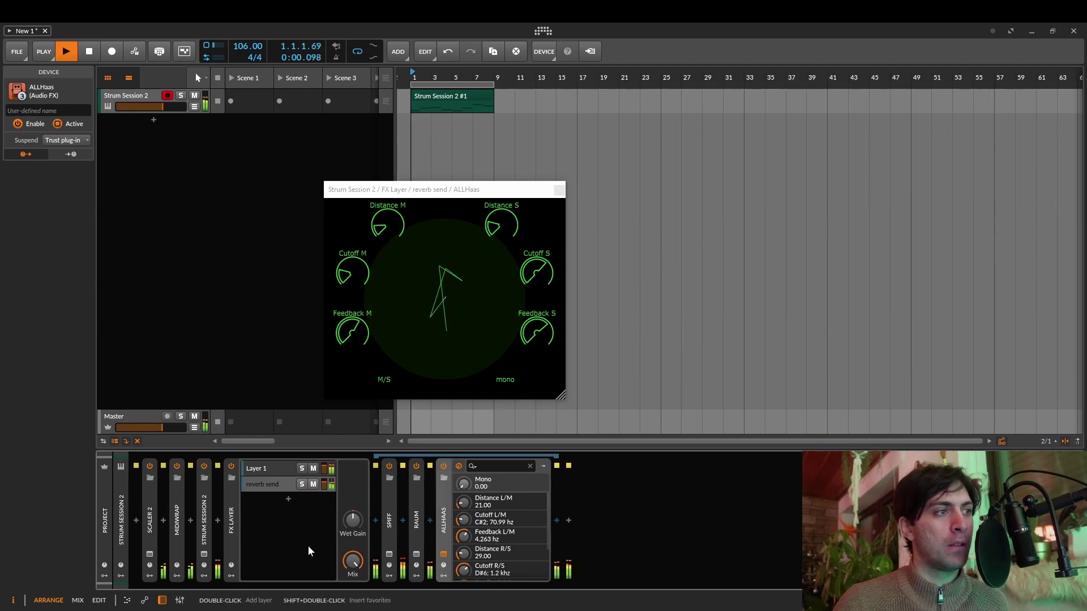
click(443, 467)
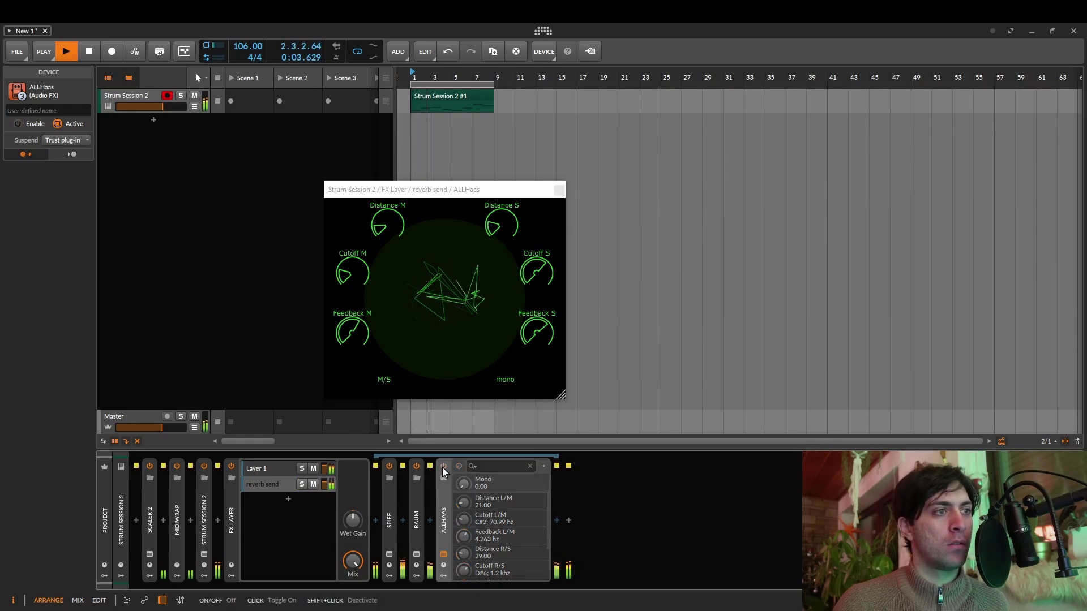
click(443, 467)
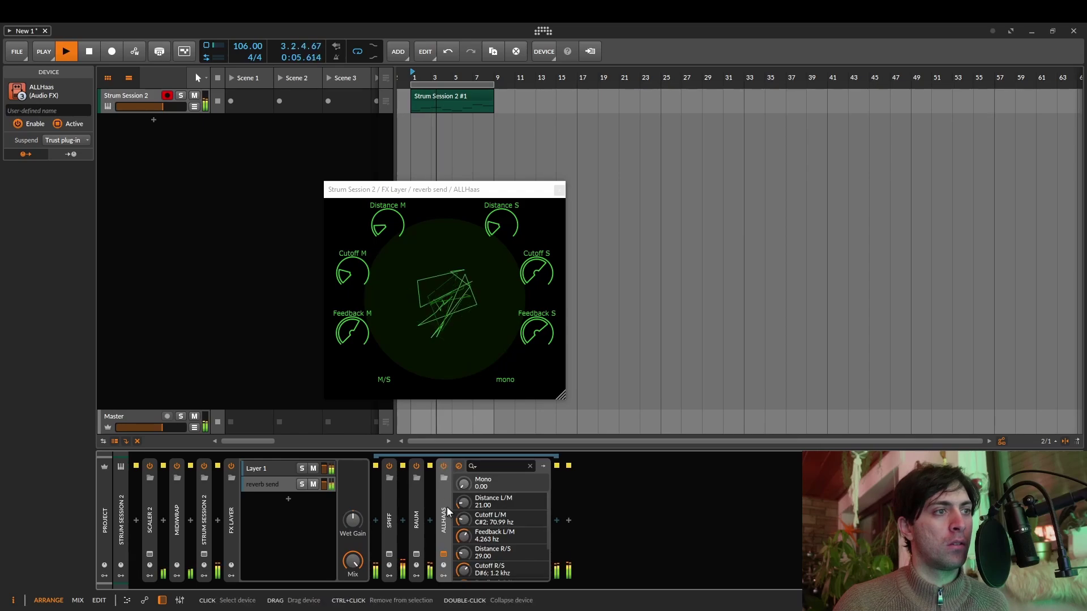
key(space)
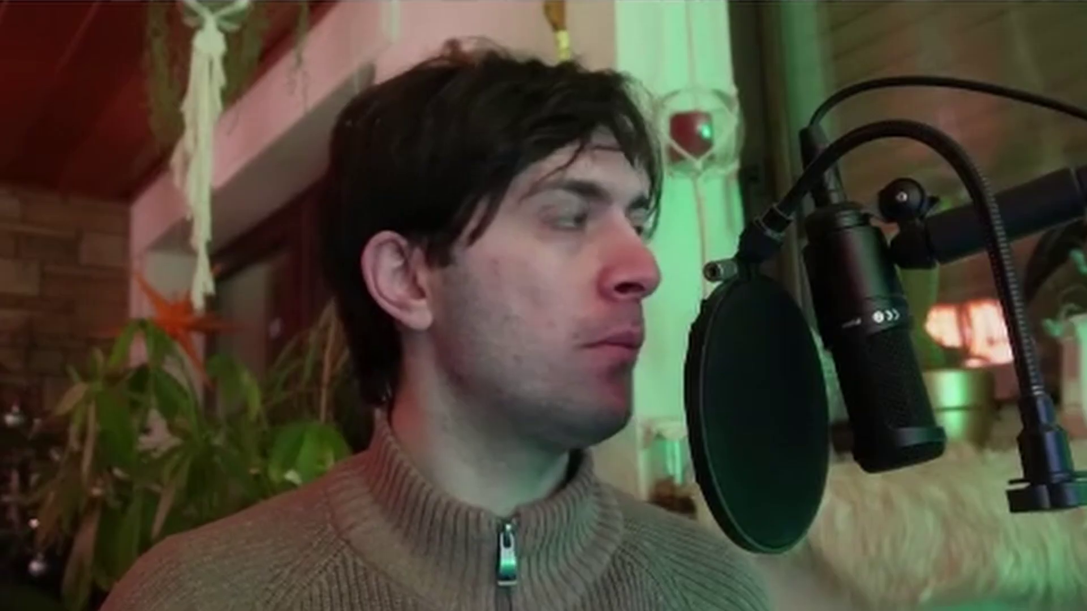